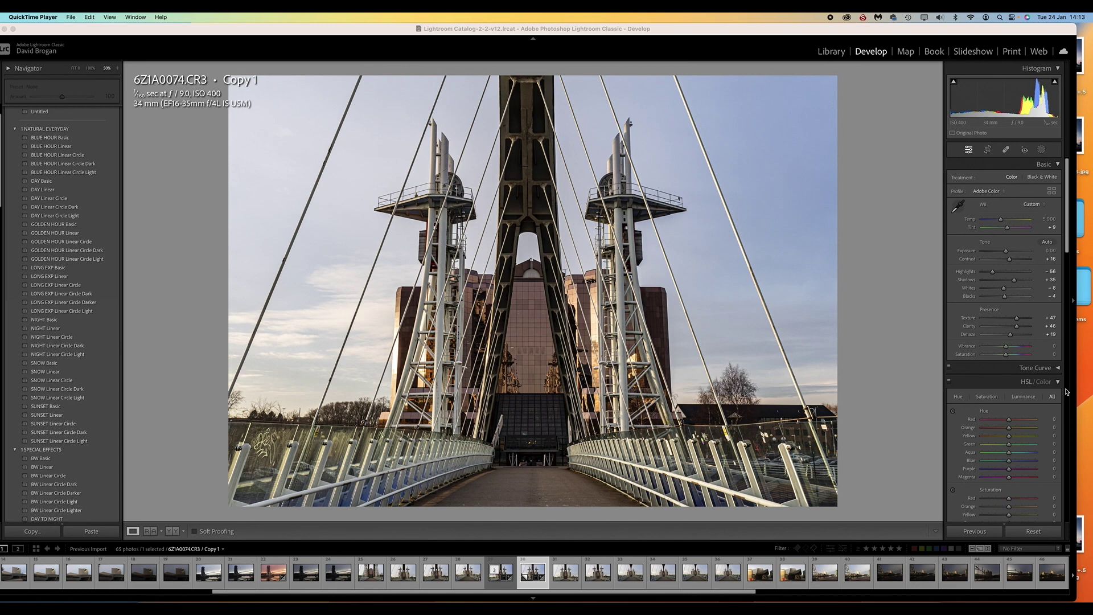
Scroll through Lightroom's Develop panels to review the bridge photo's edit settings.
scroll(1066, 392, "down", 5)
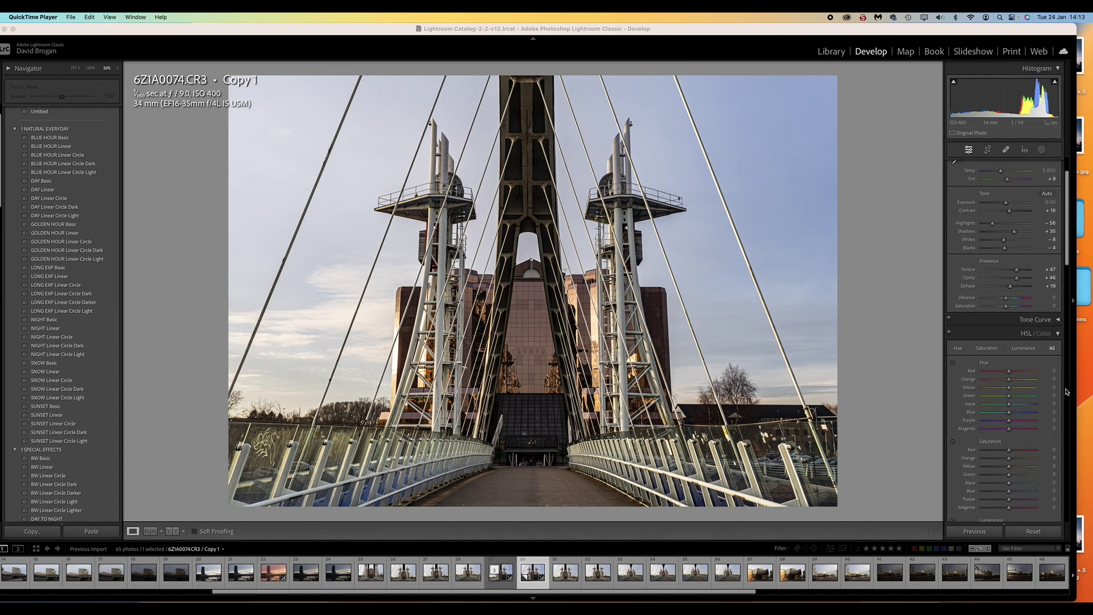
scroll(1066, 392, "down", 1)
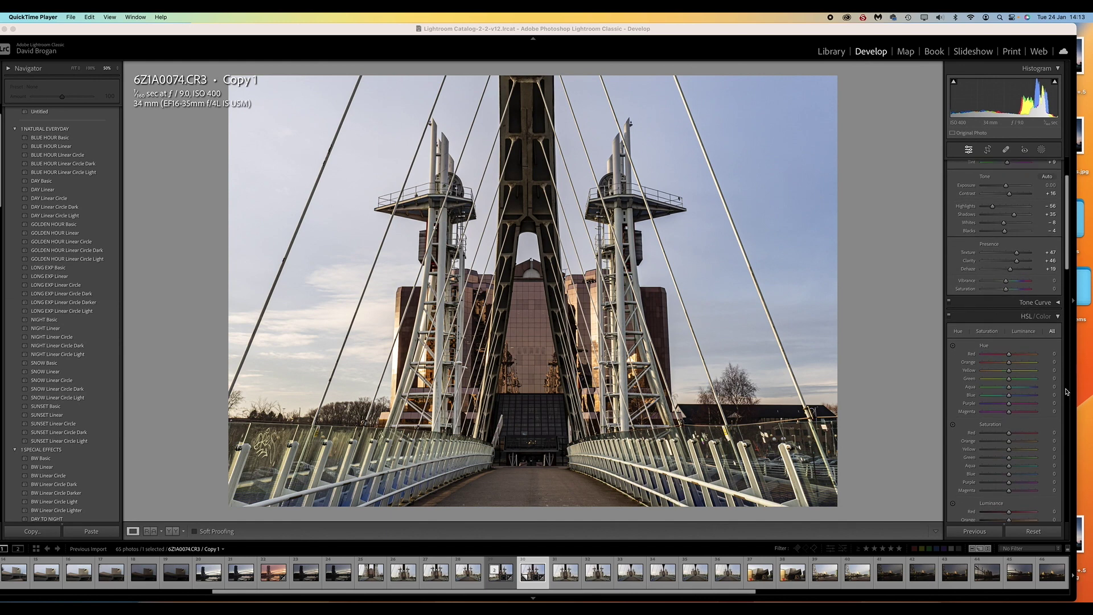
scroll(1066, 392, "down", 3)
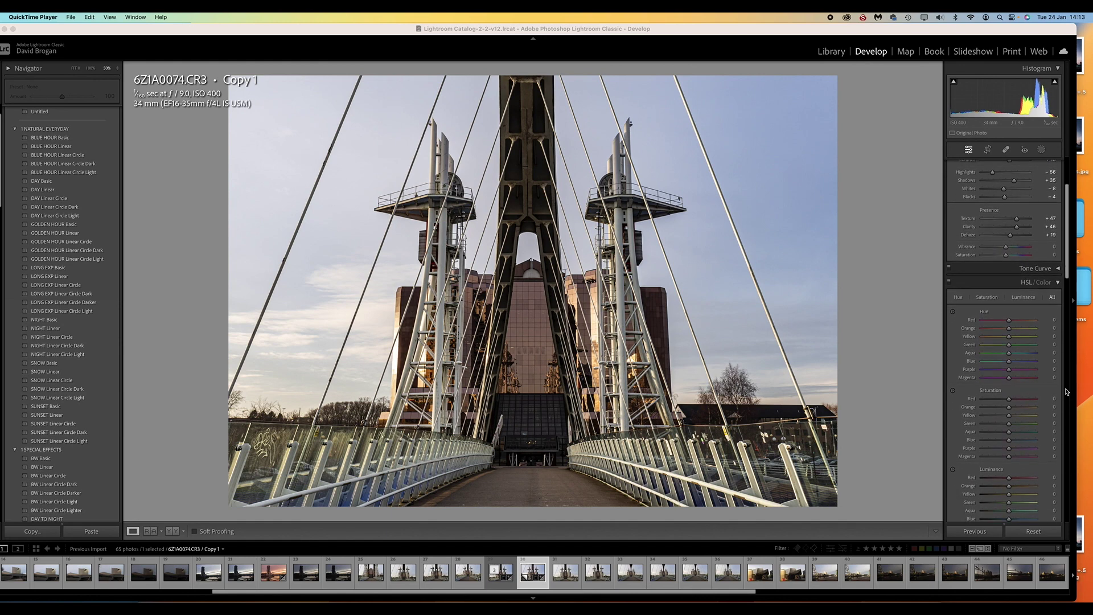
scroll(1066, 392, "down", 15)
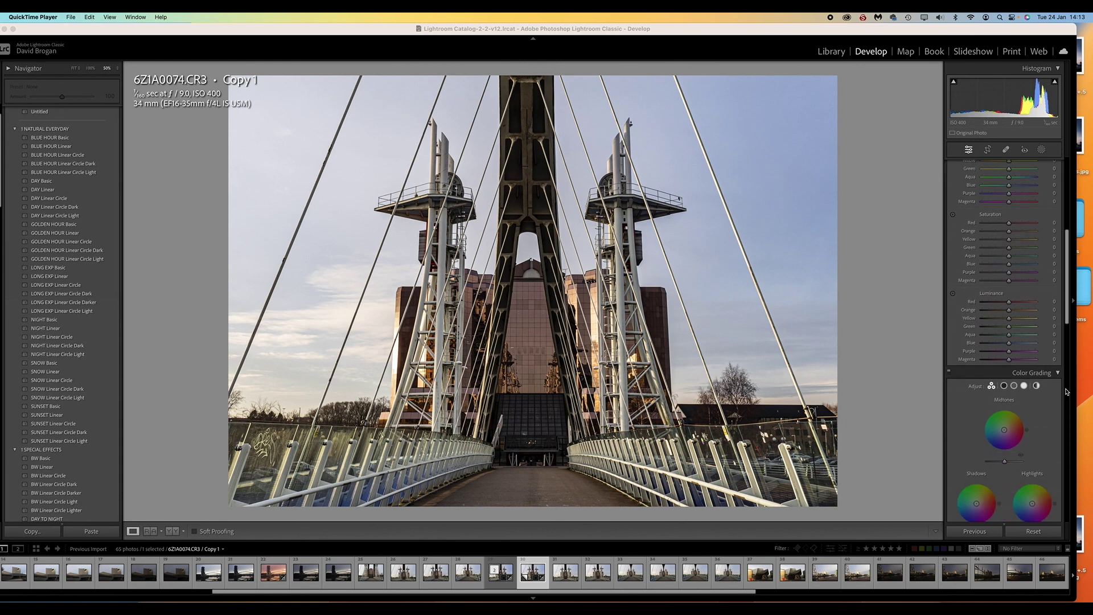
scroll(1066, 392, "down", 20)
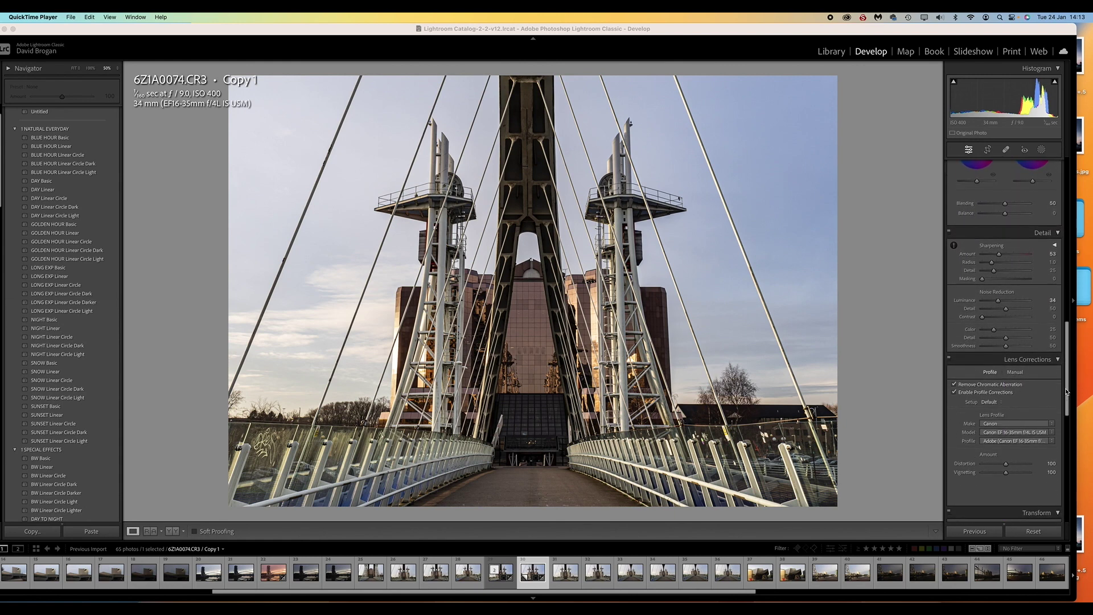
scroll(1066, 392, "down", 5)
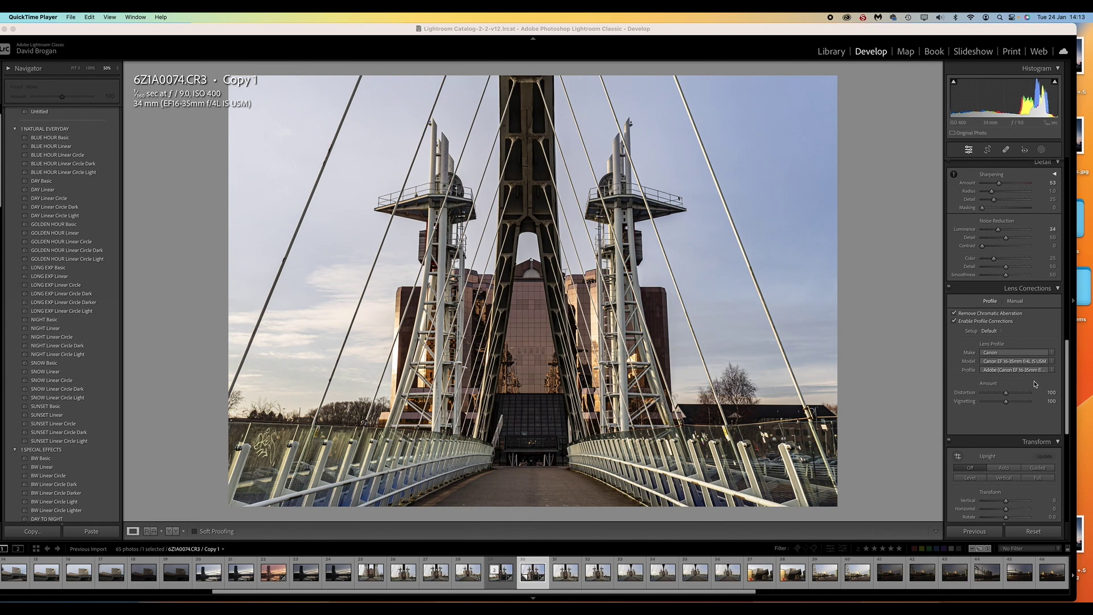
scroll(1034, 384, "down", 4)
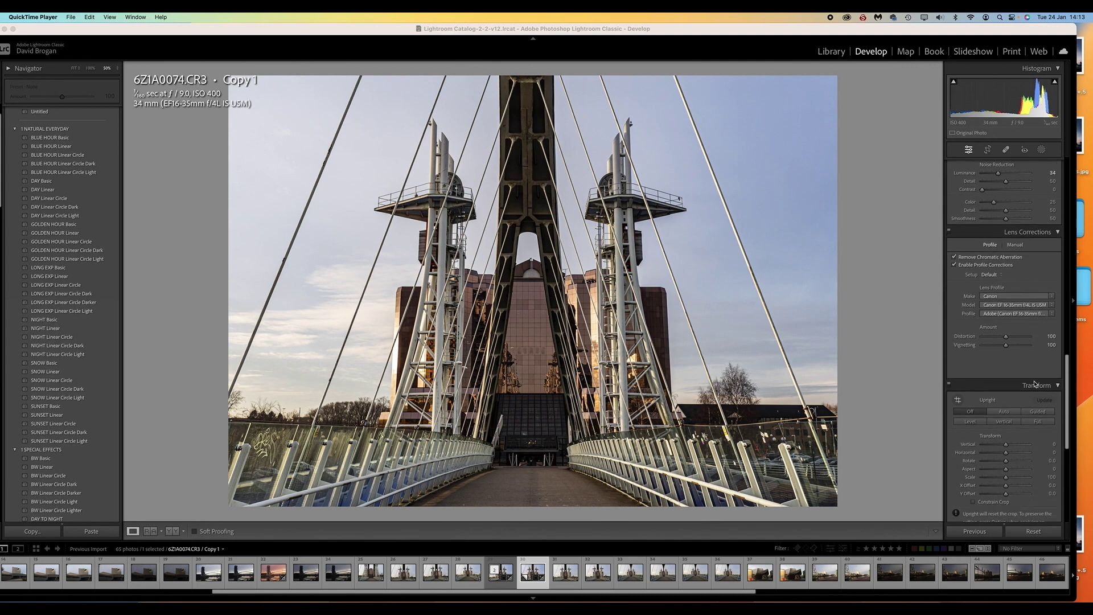
scroll(1034, 384, "down", 15)
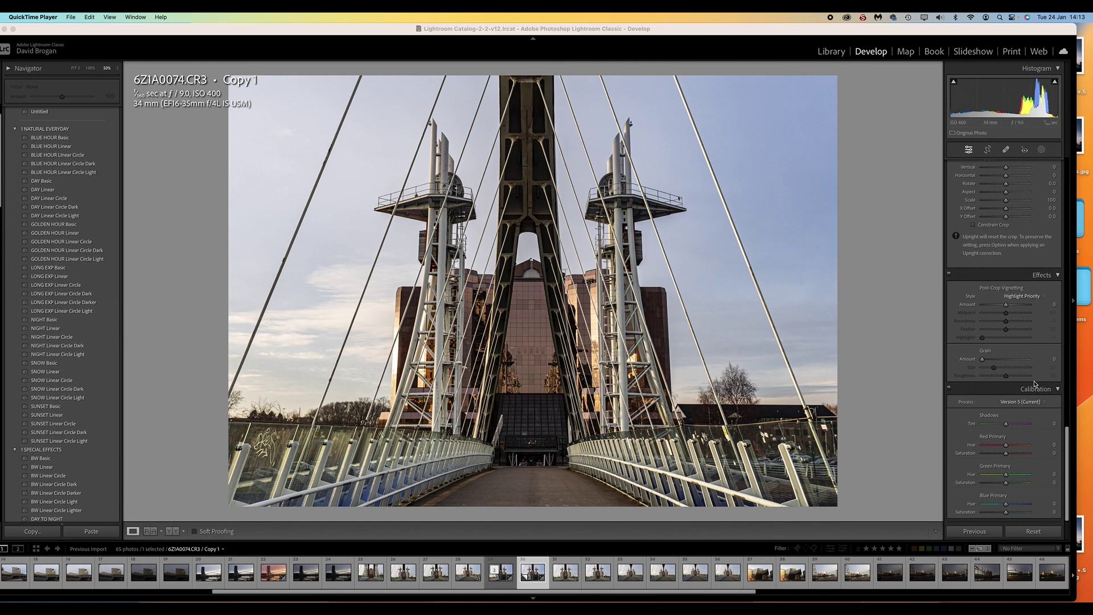
scroll(1035, 384, "up", 9)
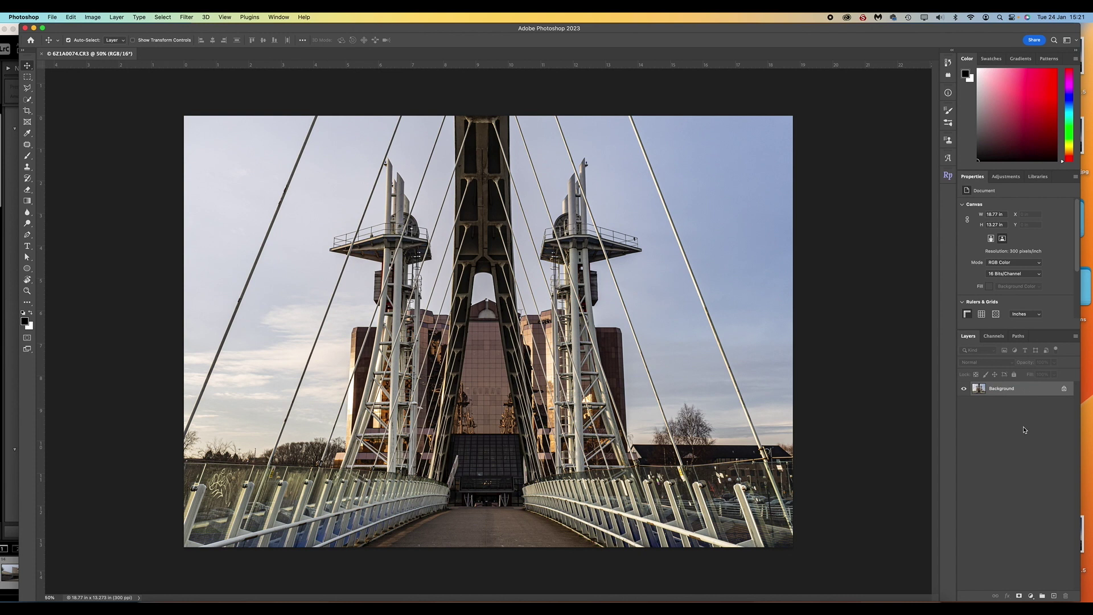
Duplicate the Background layer and name the copy 'col'.
key("super+j")
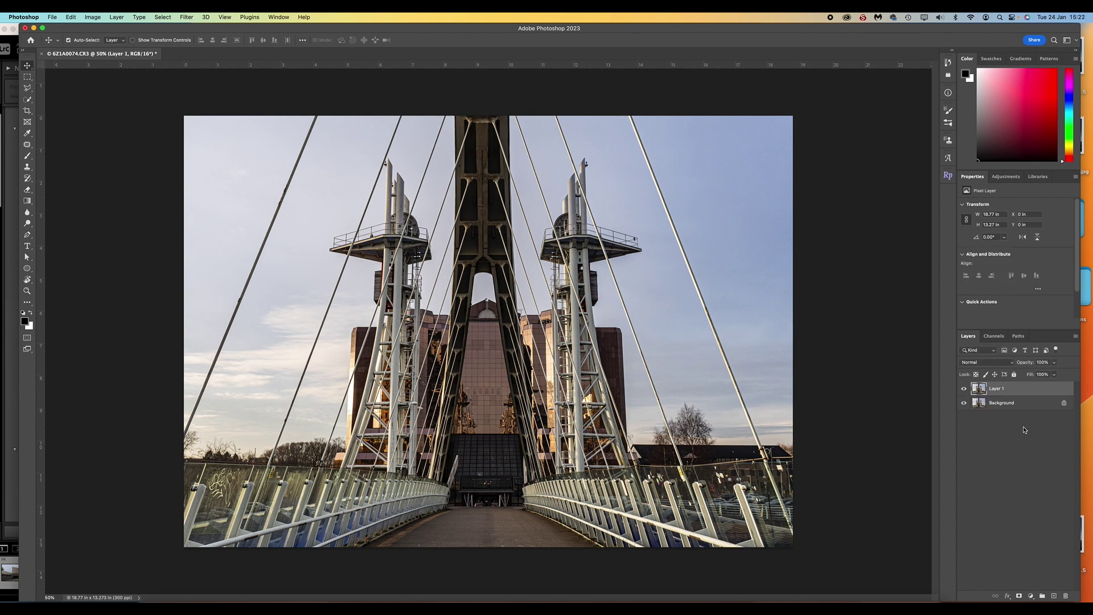
double_click(997, 388)
type("col")
key("Return")
left_click(1038, 408)
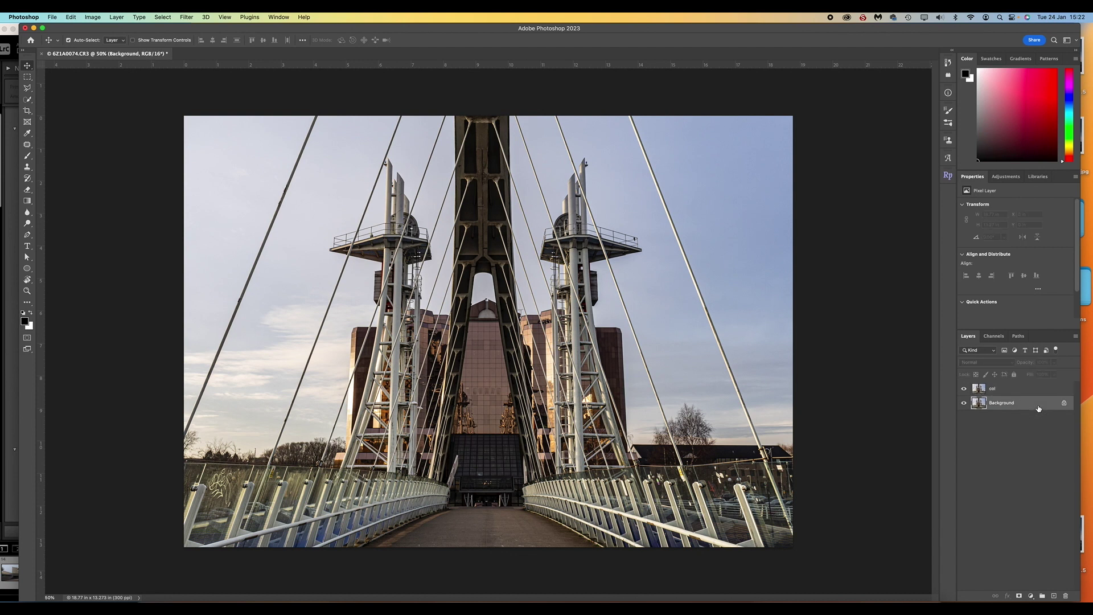
left_click(1037, 391)
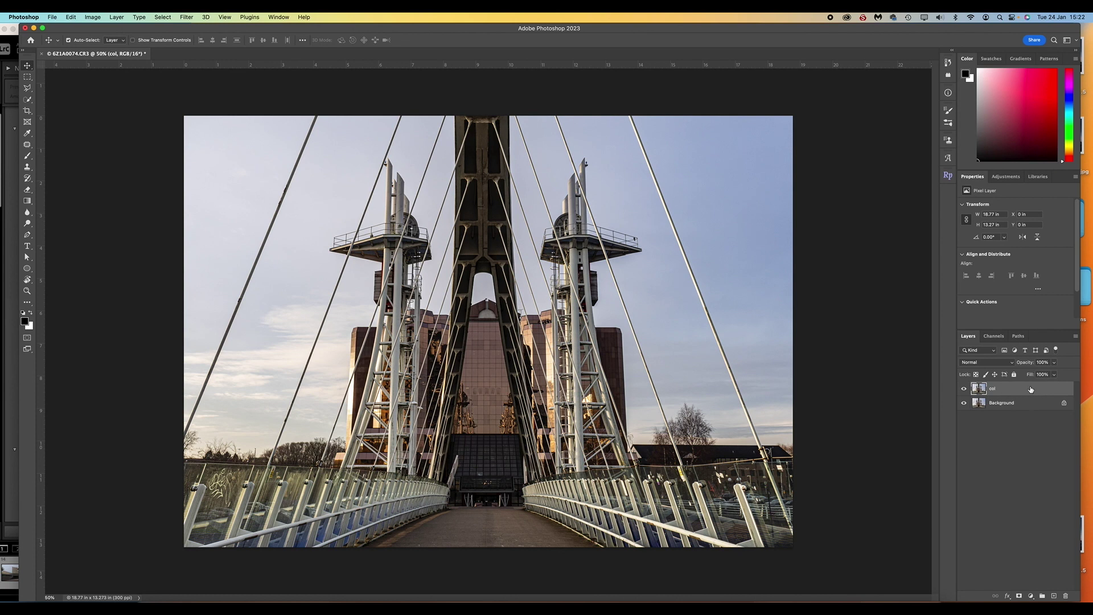
Duplicate the col layer and rename the copy 'bw'.
key("super+j")
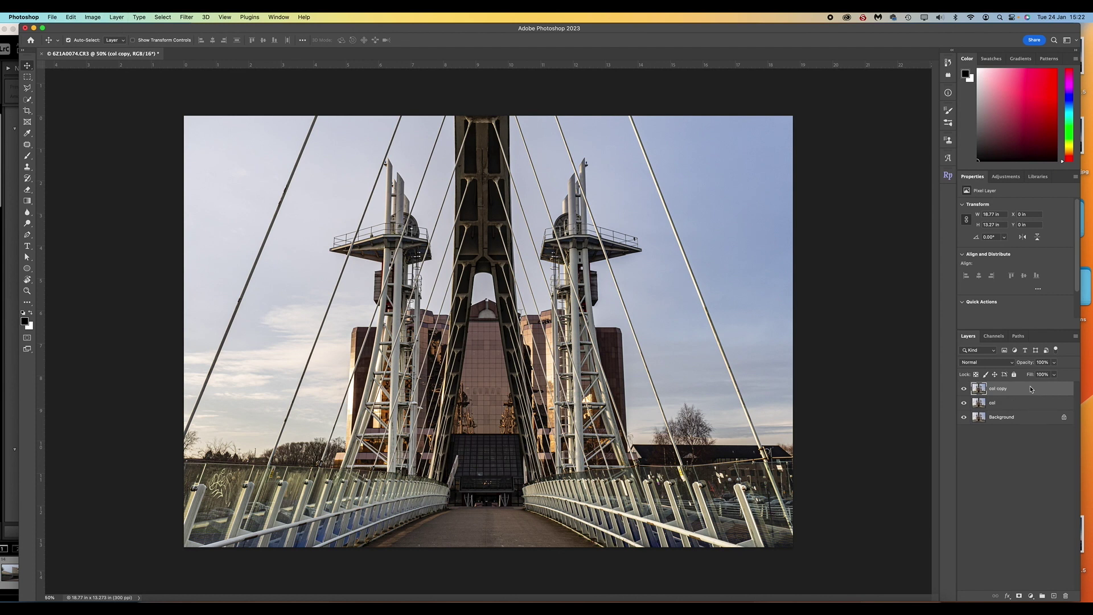
double_click(997, 388)
type("bw")
key("Return")
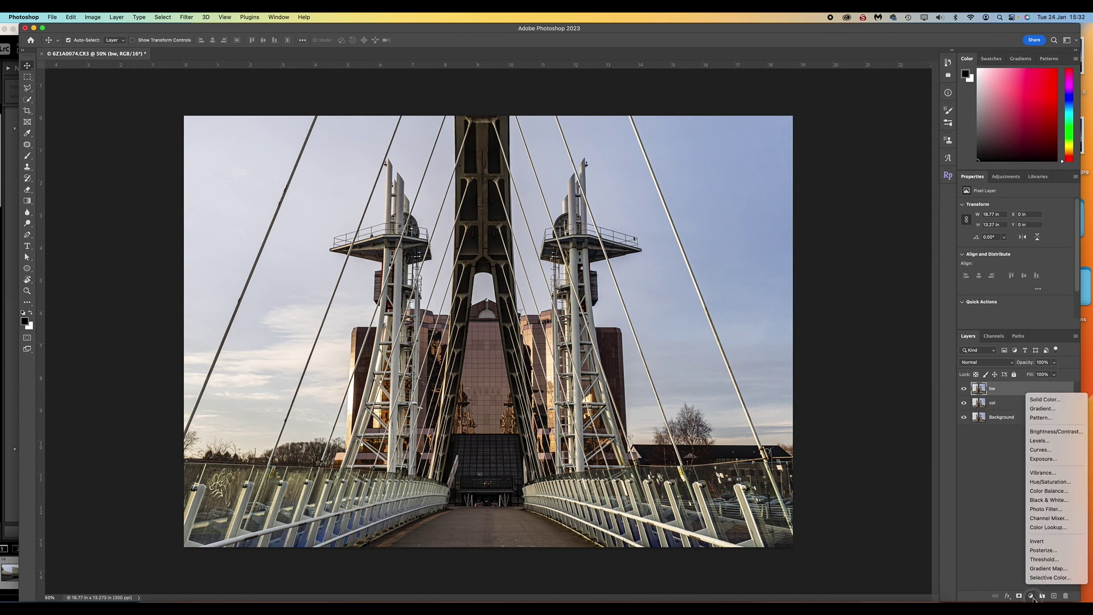
Add a Gradient Map adjustment layer using the Classic method and bring up its gradient for editing.
left_click(1032, 597)
left_click(1031, 597)
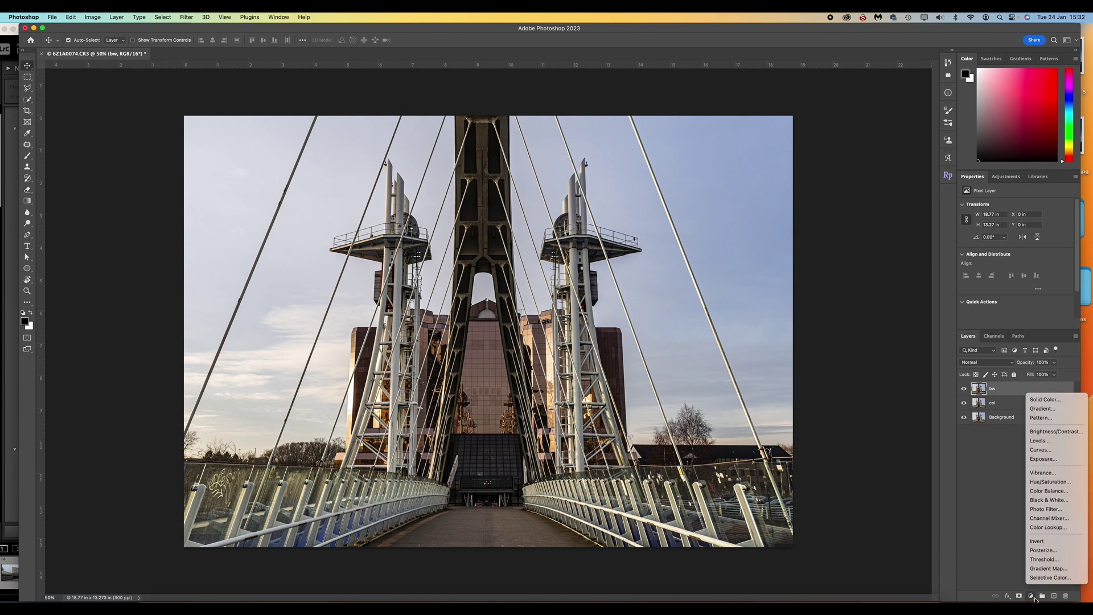
left_click(1047, 568)
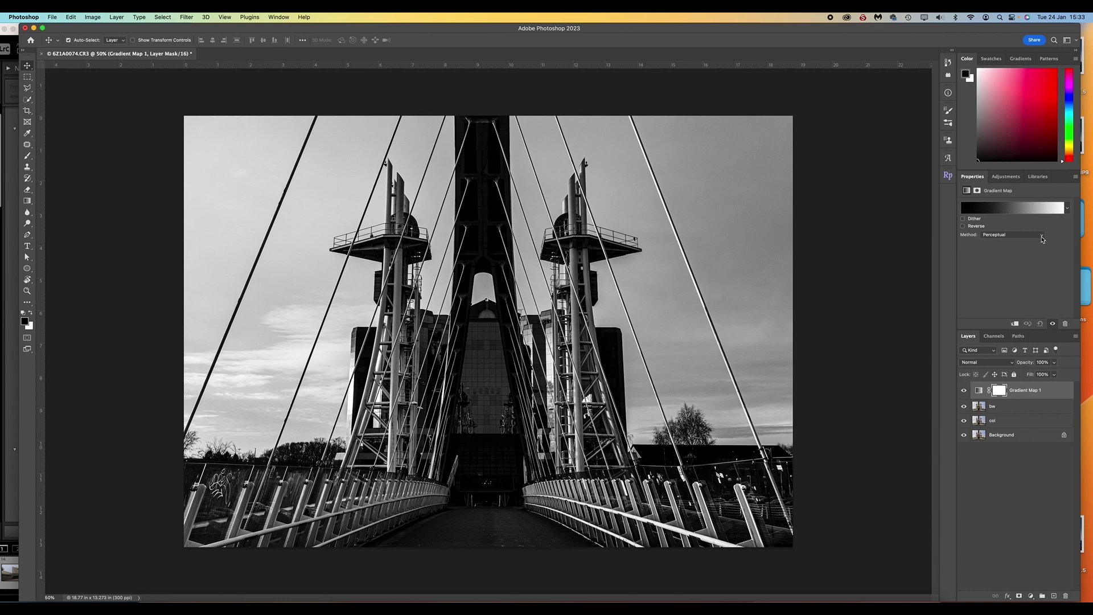
left_click(1039, 235)
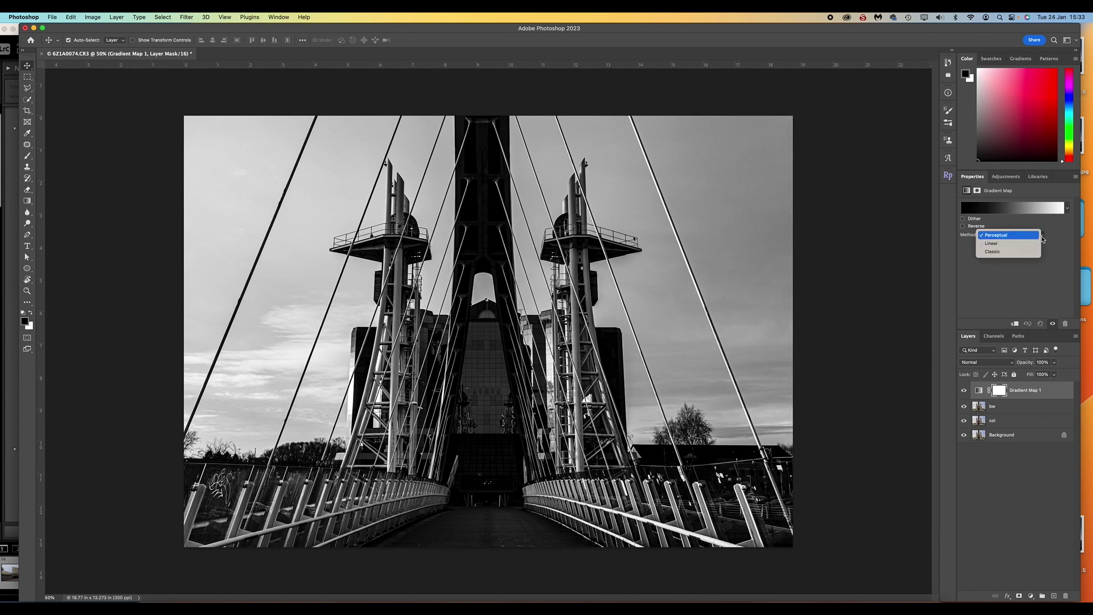
left_click(1003, 254)
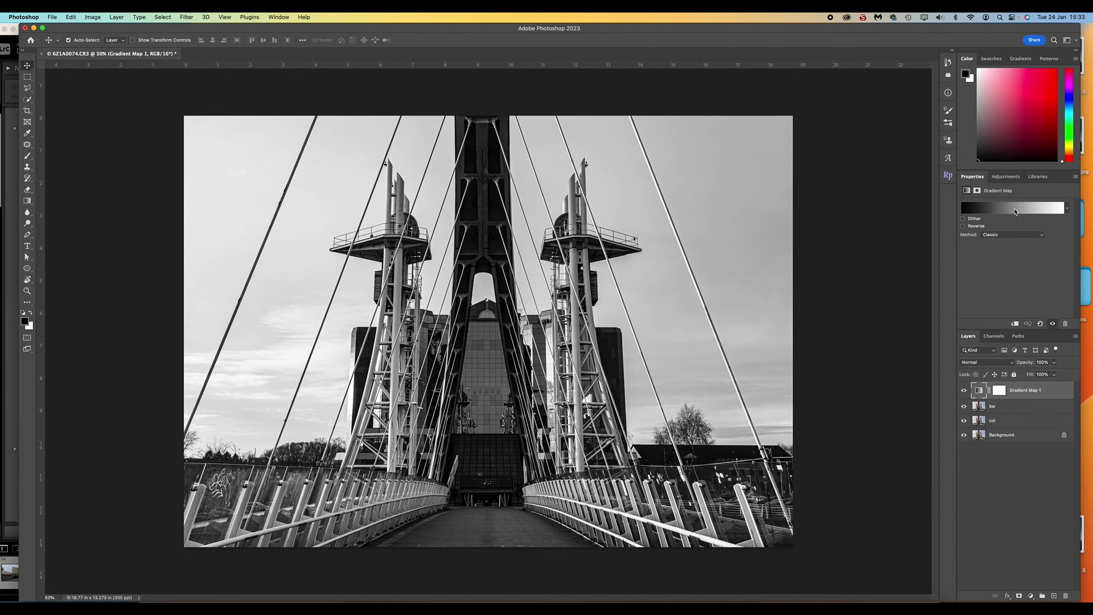
left_click(1014, 211)
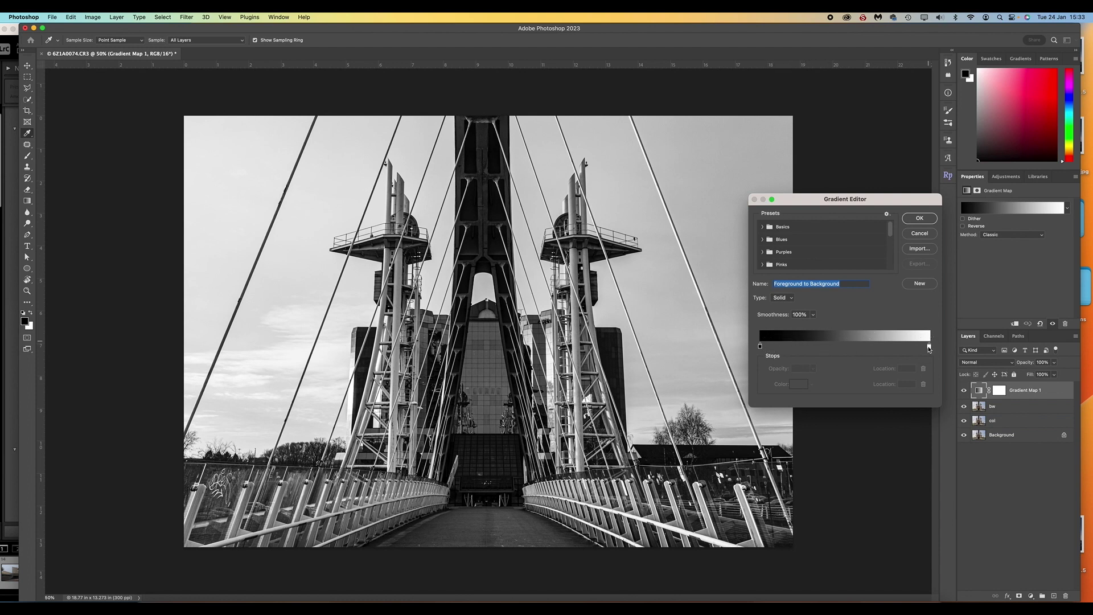
Move the white stop inward and the midpoint to location 66, then apply the gradient.
left_click_drag(930, 350, 917, 349)
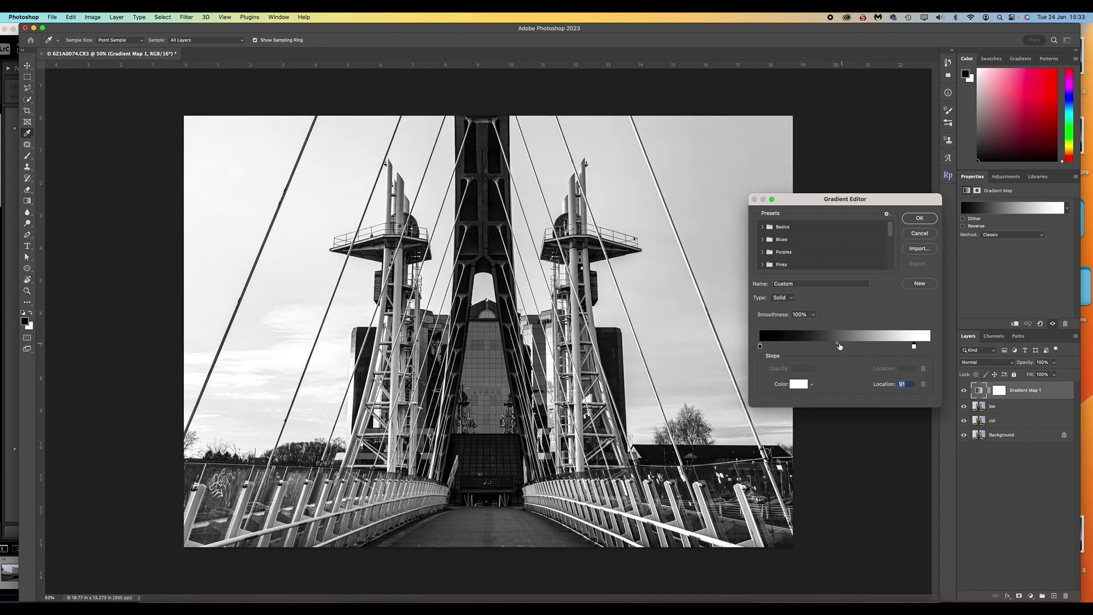
left_click(837, 343)
left_click_drag(838, 344, 879, 344)
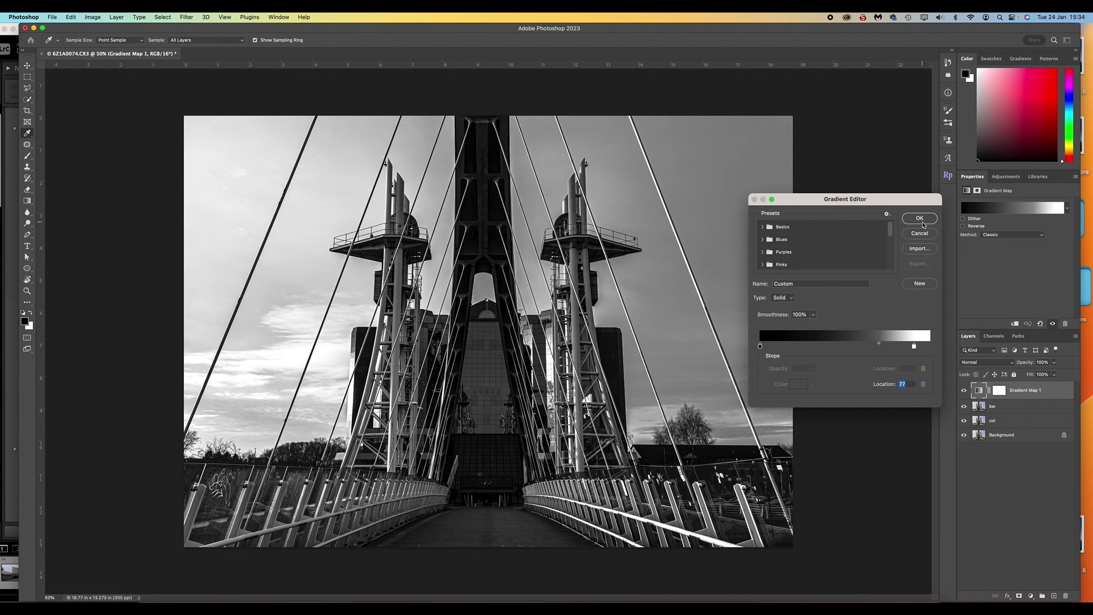
left_click(925, 222)
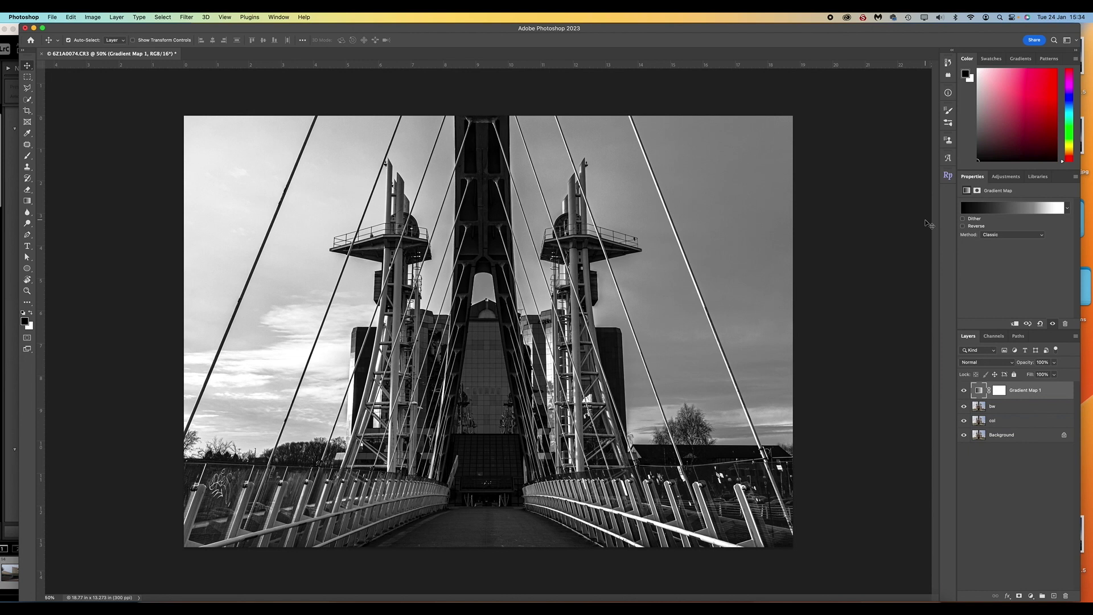
left_click(1070, 406)
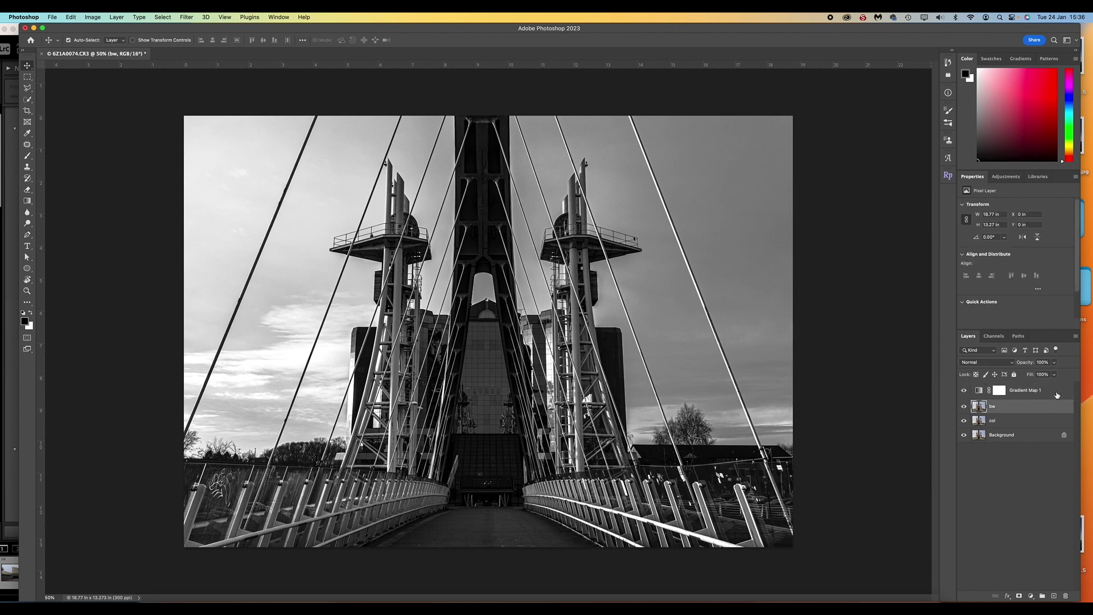
Hide Gradient Map 1 and start an Image > Adjustments > Black & White conversion on bw.
left_click(964, 391)
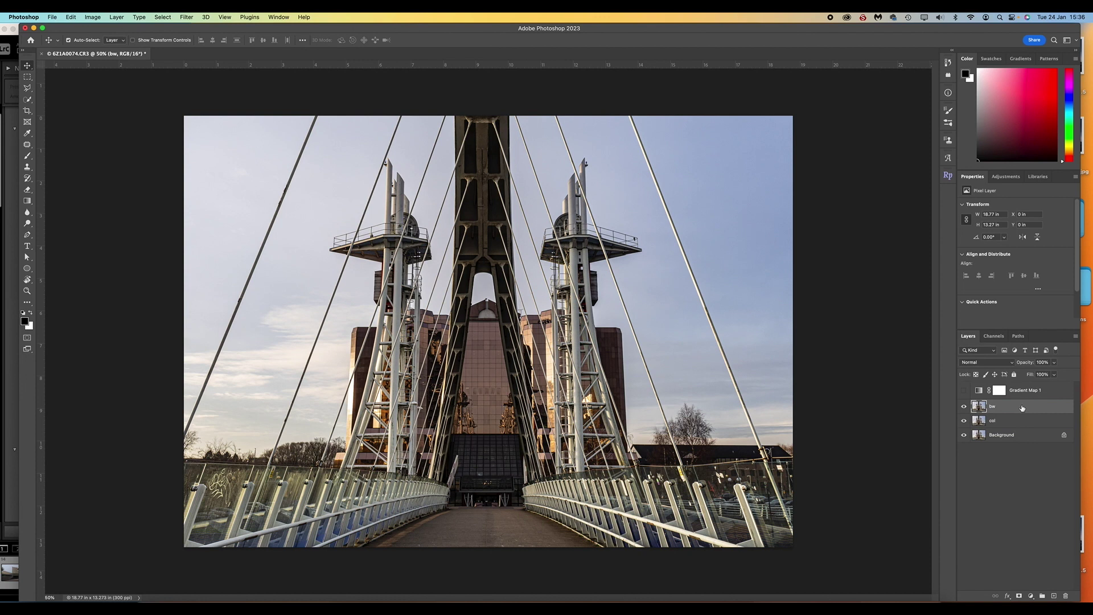
left_click(91, 17)
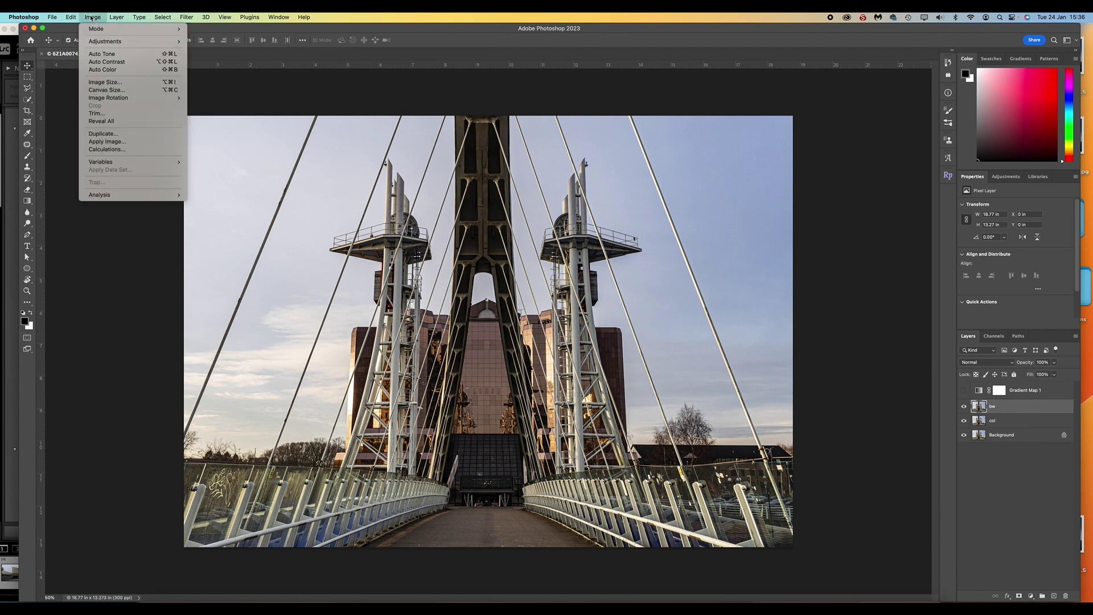
mouse_move(122, 41)
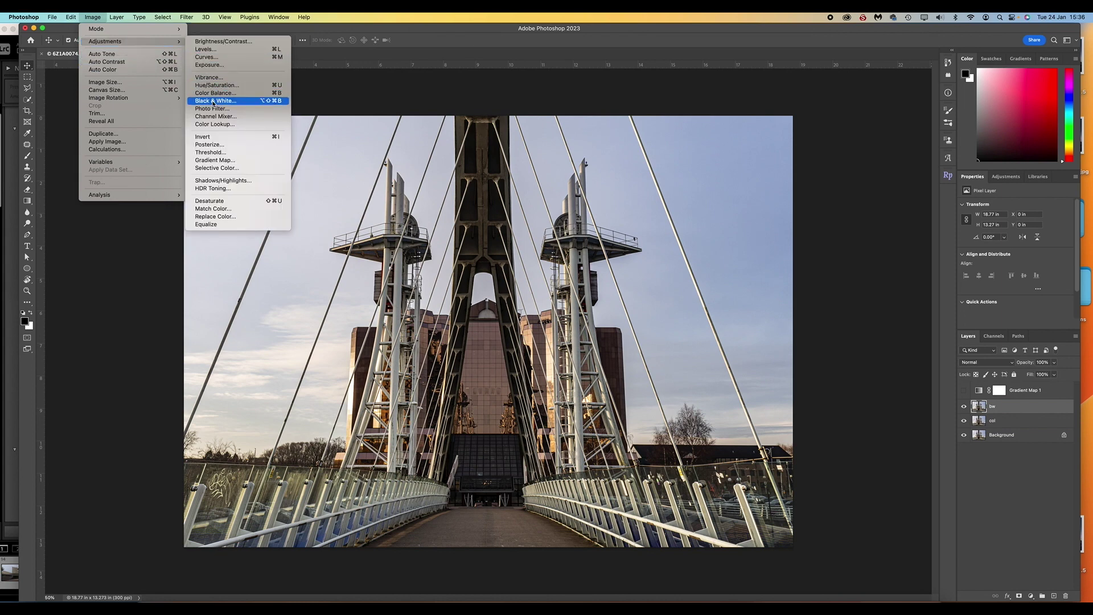
left_click(219, 105)
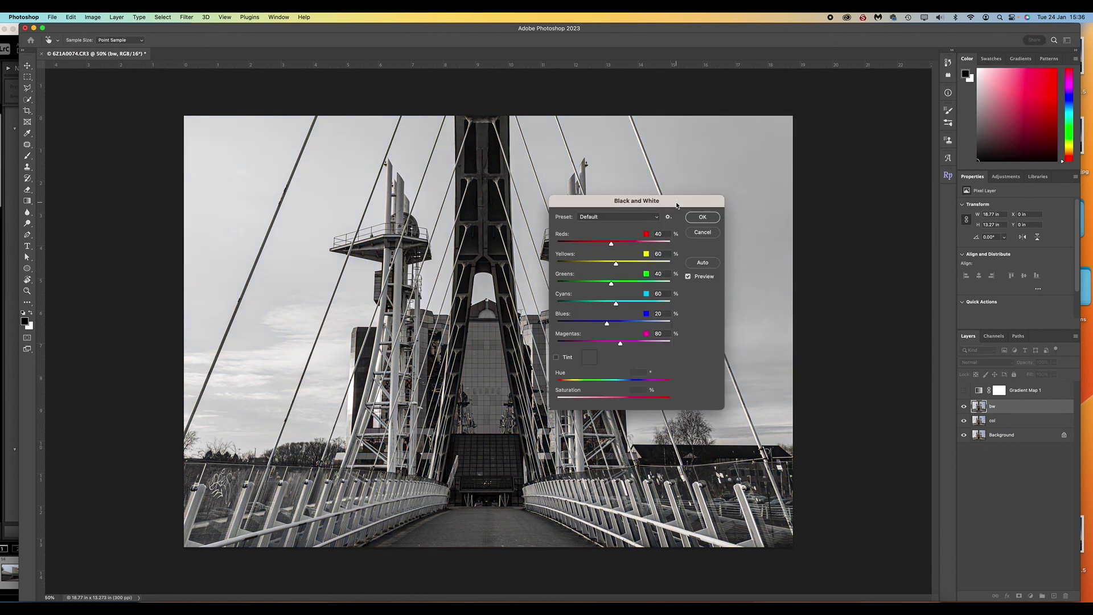
Try darker Blues and Reds at 21 in the Black & White dialog, then cancel it.
left_click_drag(676, 205, 779, 191)
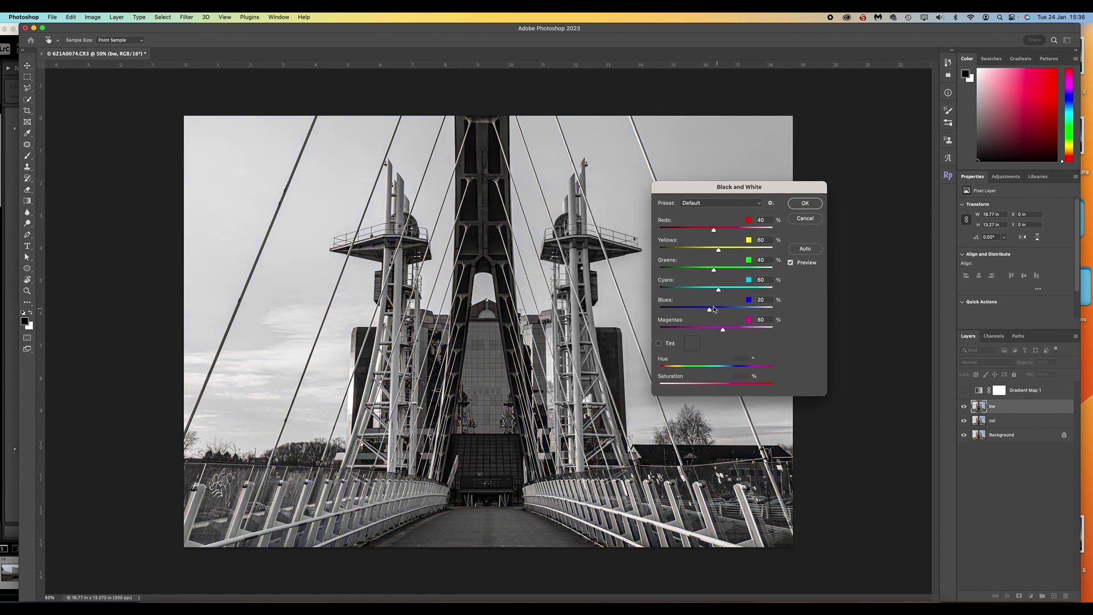
left_click_drag(714, 309, 710, 312)
mouse_move(710, 312)
left_mouse_down()
mouse_move(667, 311)
mouse_move(725, 310)
mouse_move(699, 310)
left_mouse_up()
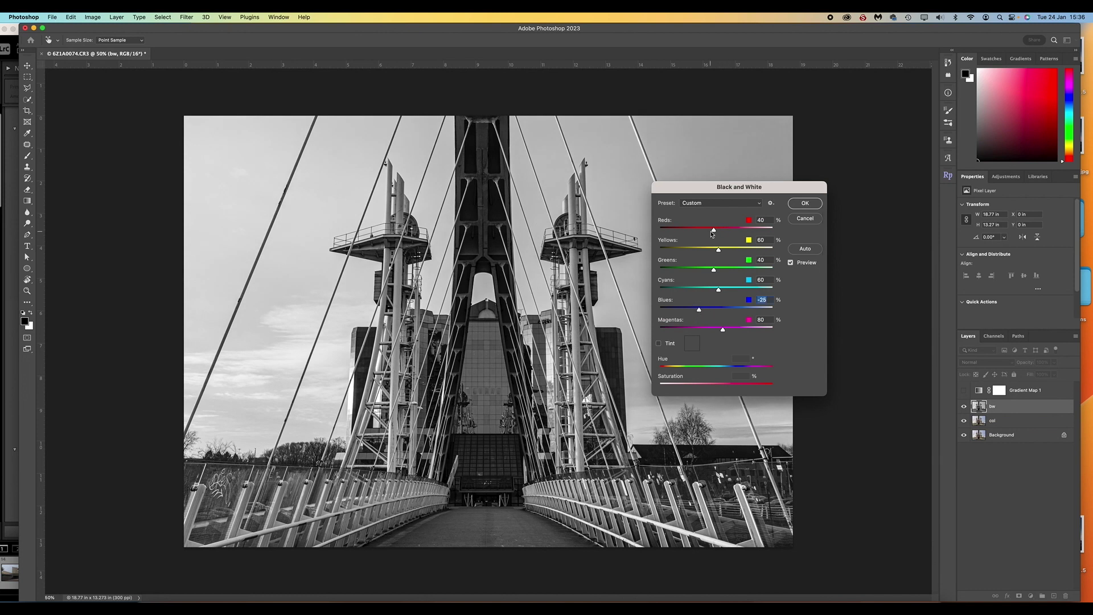
mouse_move(713, 231)
left_mouse_down()
mouse_move(729, 230)
mouse_move(705, 230)
mouse_move(715, 230)
left_mouse_up()
left_click(799, 221)
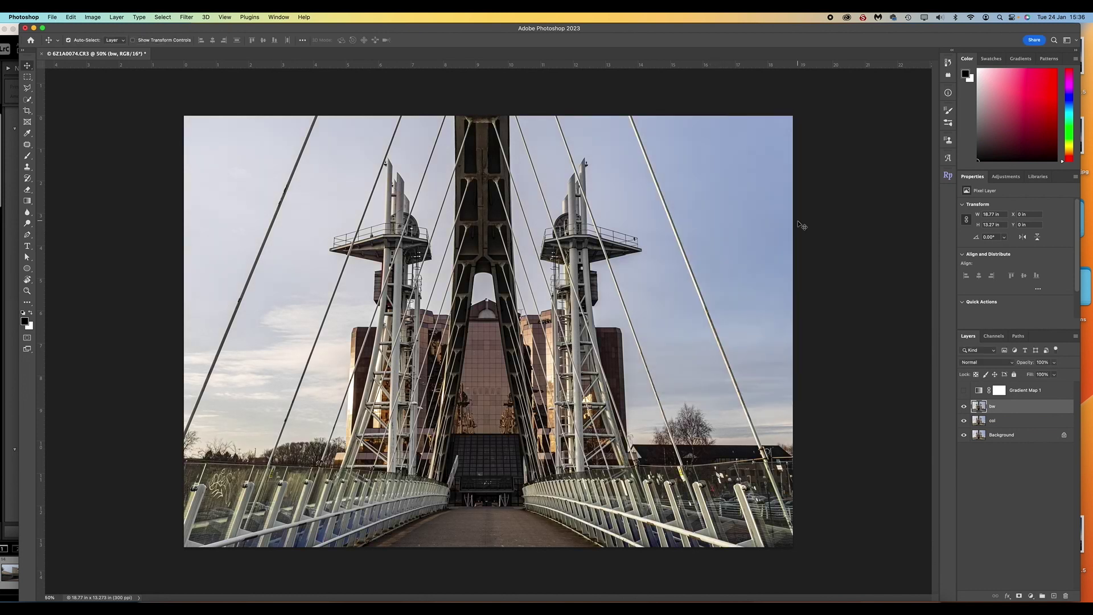
Show Gradient Map 1 again, add a layer mask to it, and switch to the Brush tool.
left_click(964, 391)
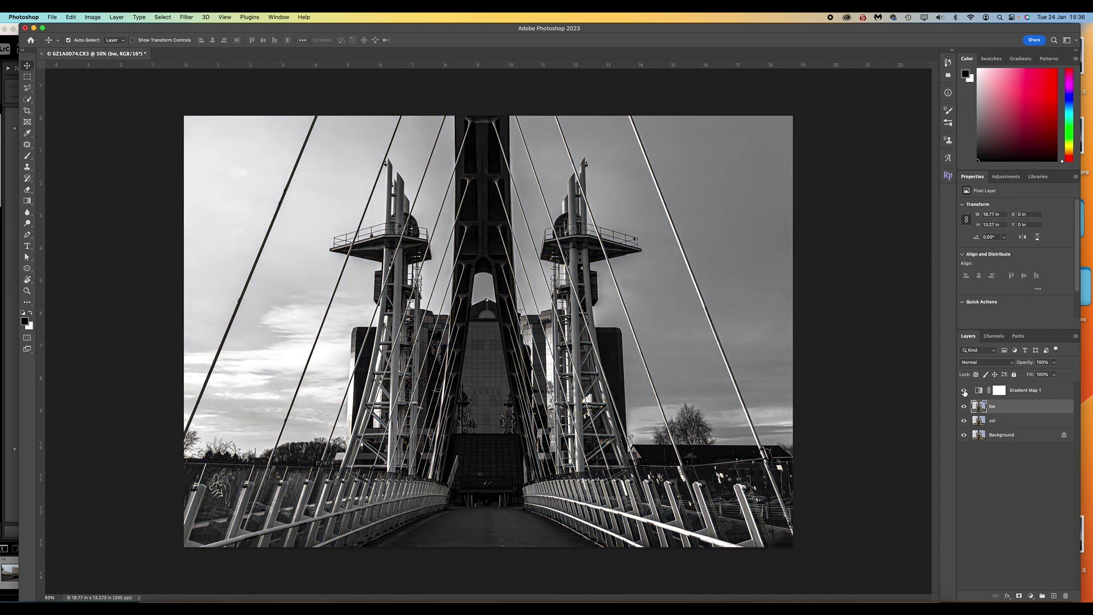
left_click(1019, 391)
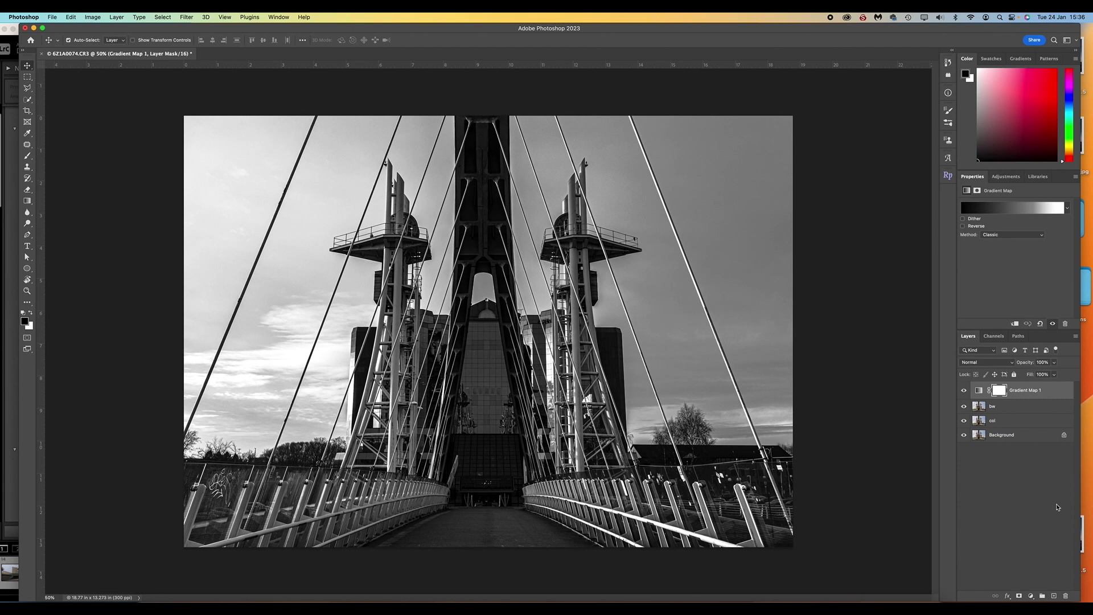
left_click(1019, 596)
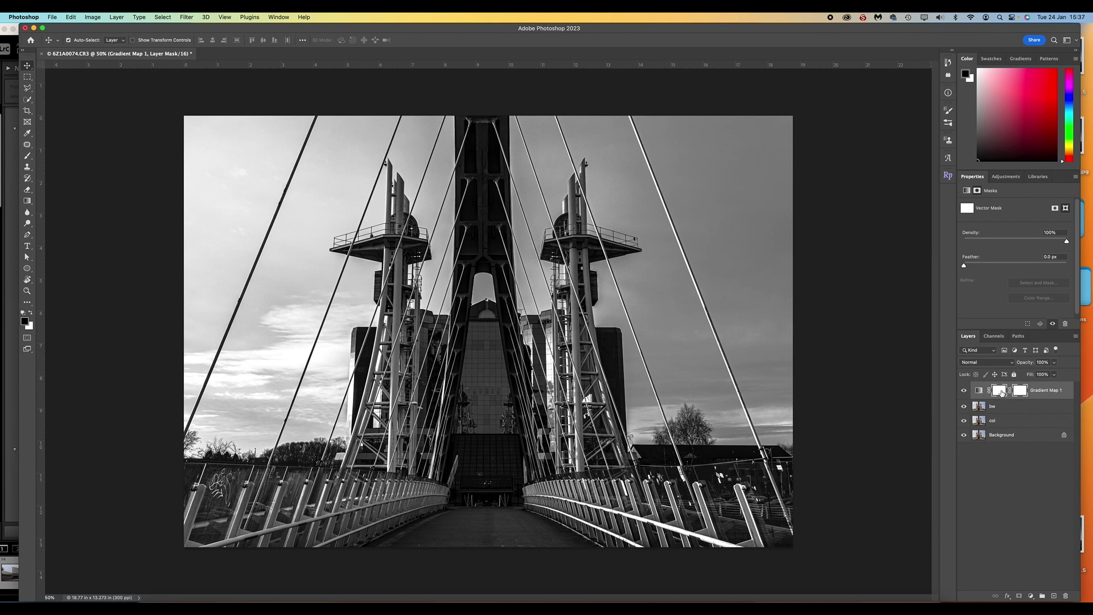
key("b")
left_click(1001, 392)
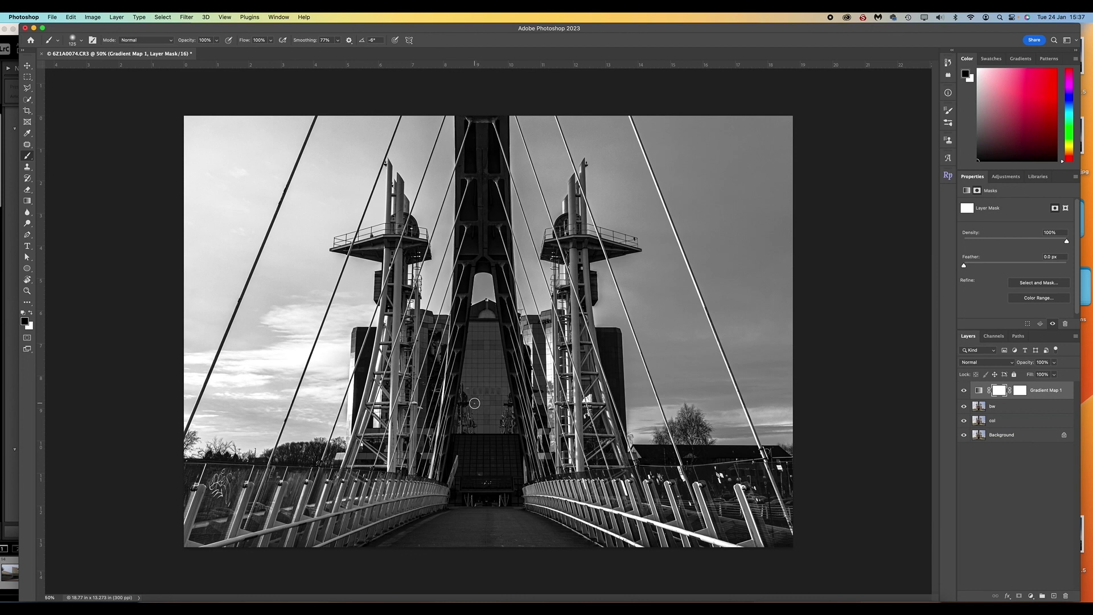
Paint black on the mask over the copper building, then at brush size 600 over neighbouring buildings.
mouse_move(474, 403)
left_mouse_down()
mouse_move(505, 407)
mouse_move(481, 415)
mouse_move(508, 415)
mouse_move(469, 423)
mouse_move(512, 424)
mouse_move(452, 427)
mouse_move(524, 421)
mouse_move(460, 411)
mouse_move(518, 403)
mouse_move(497, 419)
mouse_move(506, 430)
mouse_move(485, 439)
mouse_move(524, 439)
mouse_move(492, 436)
mouse_move(522, 410)
mouse_move(541, 454)
mouse_move(521, 393)
mouse_move(528, 457)
mouse_move(520, 383)
mouse_move(476, 391)
mouse_move(505, 397)
mouse_move(467, 394)
mouse_move(512, 395)
mouse_move(462, 421)
mouse_move(484, 425)
mouse_move(456, 427)
mouse_move(472, 432)
mouse_move(459, 435)
mouse_move(465, 388)
mouse_move(449, 412)
mouse_move(495, 385)
mouse_move(445, 402)
mouse_move(482, 379)
mouse_move(520, 407)
mouse_move(490, 370)
mouse_move(461, 371)
mouse_move(519, 369)
mouse_move(461, 366)
mouse_move(506, 362)
left_mouse_up()
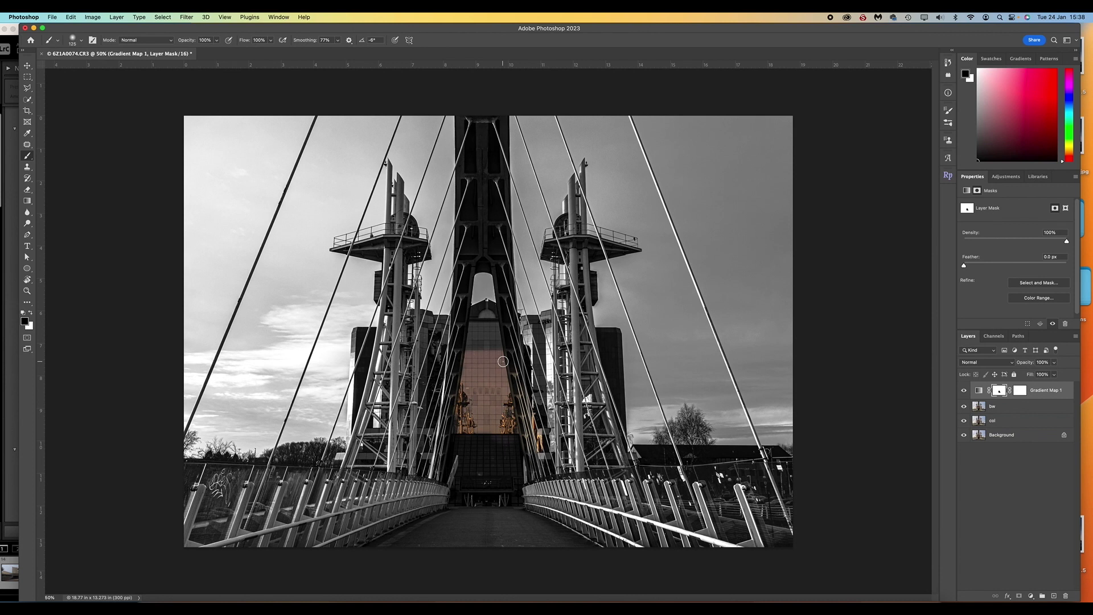
mouse_move(501, 360)
left_mouse_down()
mouse_move(471, 348)
mouse_move(513, 348)
mouse_move(458, 342)
mouse_move(504, 340)
mouse_move(453, 383)
mouse_move(463, 332)
left_mouse_up()
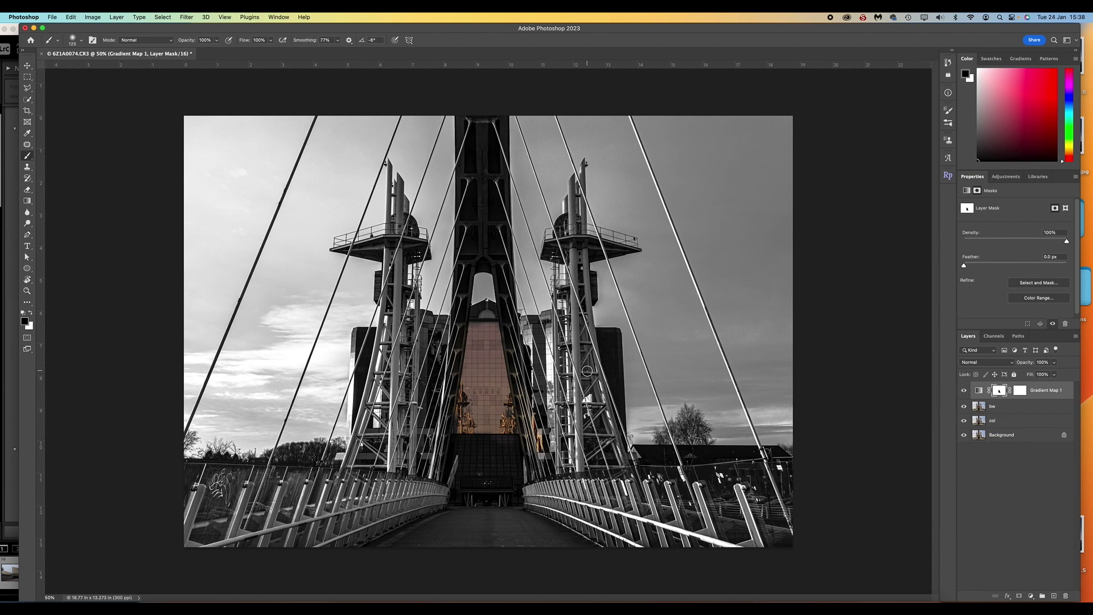
key("bracketright")
key("bracketright")
key("bracketright")
key("bracketright")
key("bracketright")
key("bracketright")
key("bracketright")
key("bracketright")
mouse_move(444, 364)
left_mouse_down()
mouse_move(541, 393)
mouse_move(538, 433)
mouse_move(567, 426)
mouse_move(580, 387)
mouse_move(578, 370)
mouse_move(532, 370)
mouse_move(534, 359)
mouse_move(464, 371)
mouse_move(398, 398)
mouse_move(420, 399)
left_mouse_up()
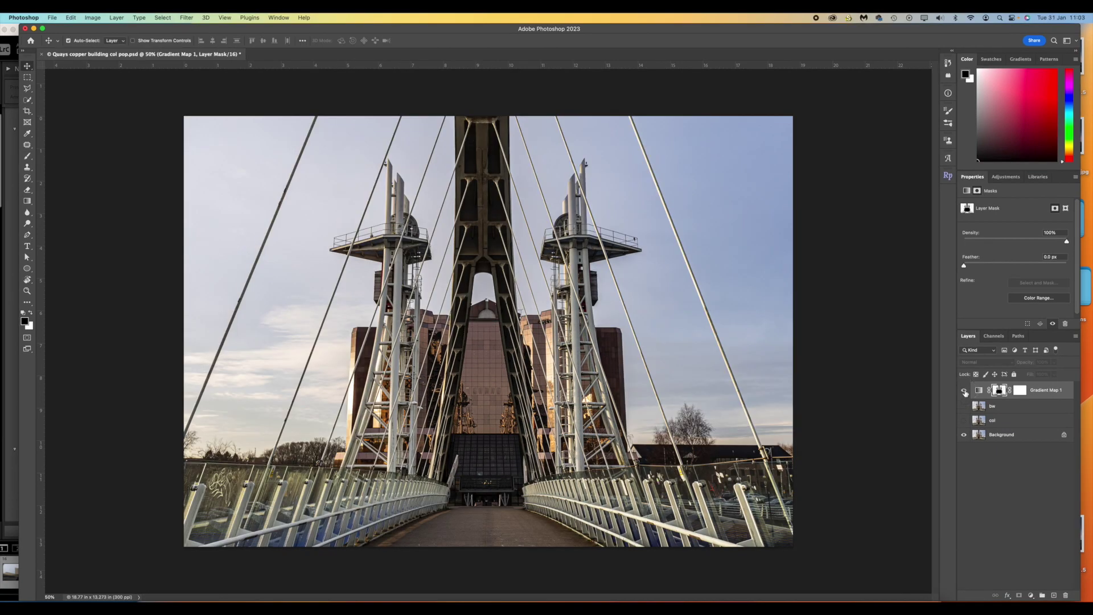
Toggle Gradient Map 1 off and on to compare before and after, leaving it visible.
left_click(964, 392)
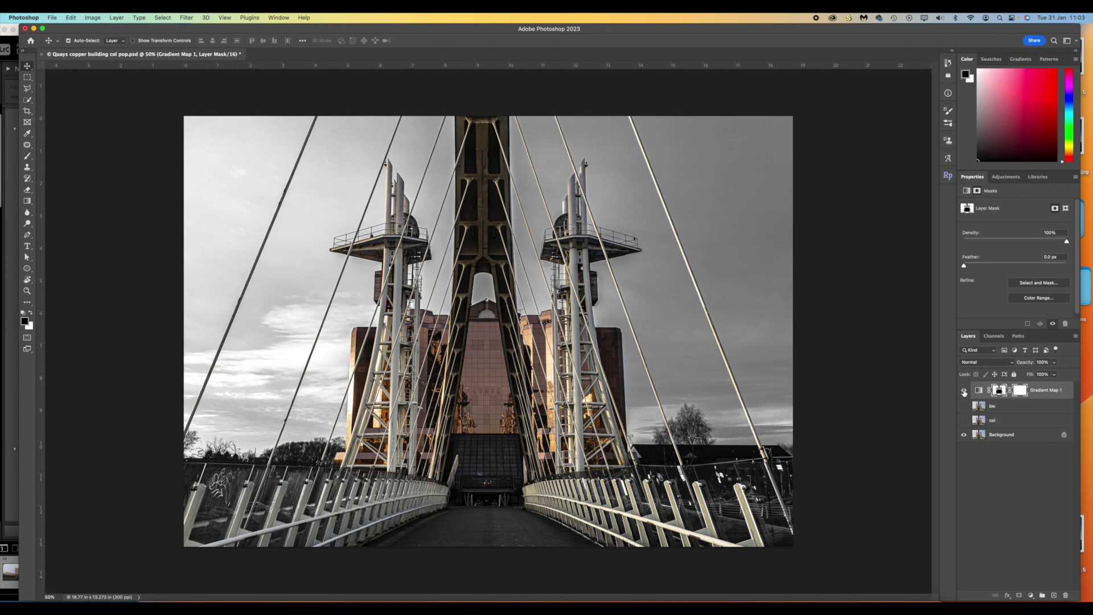
left_click(965, 391)
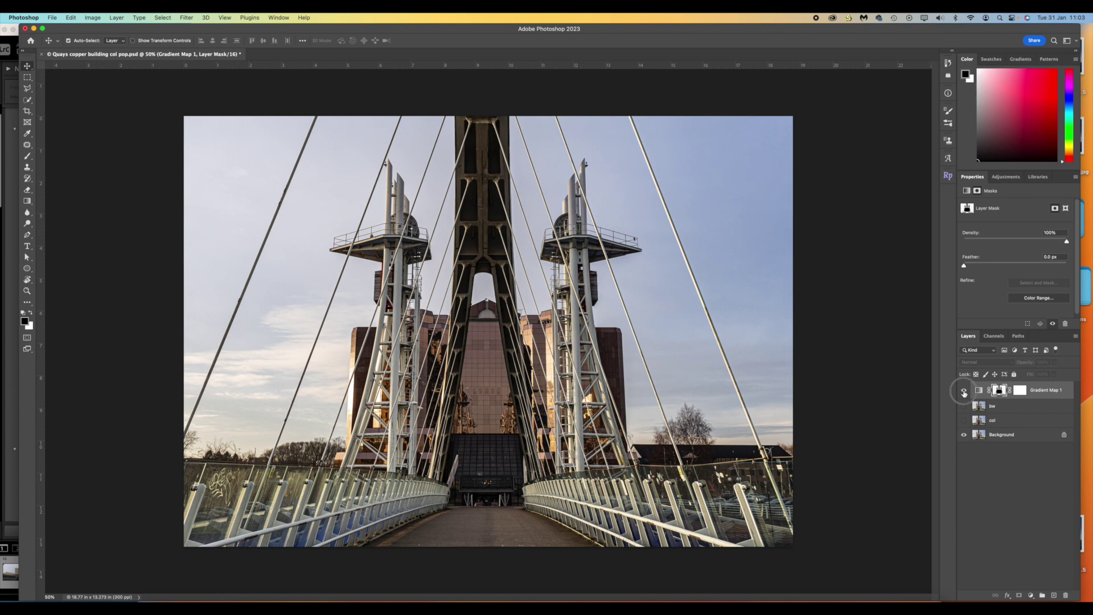
left_click(964, 391)
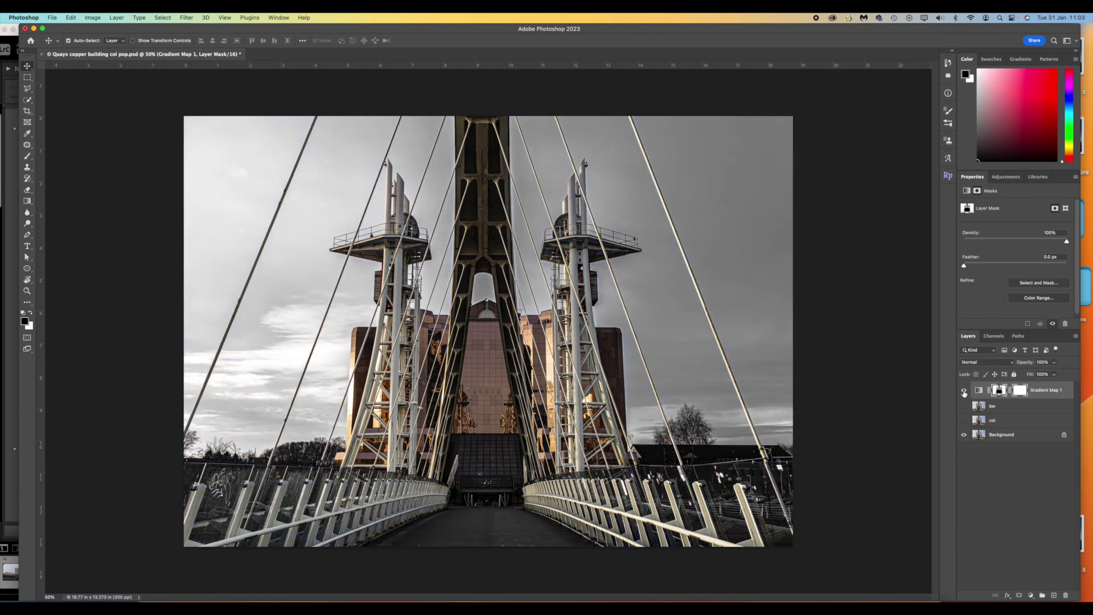